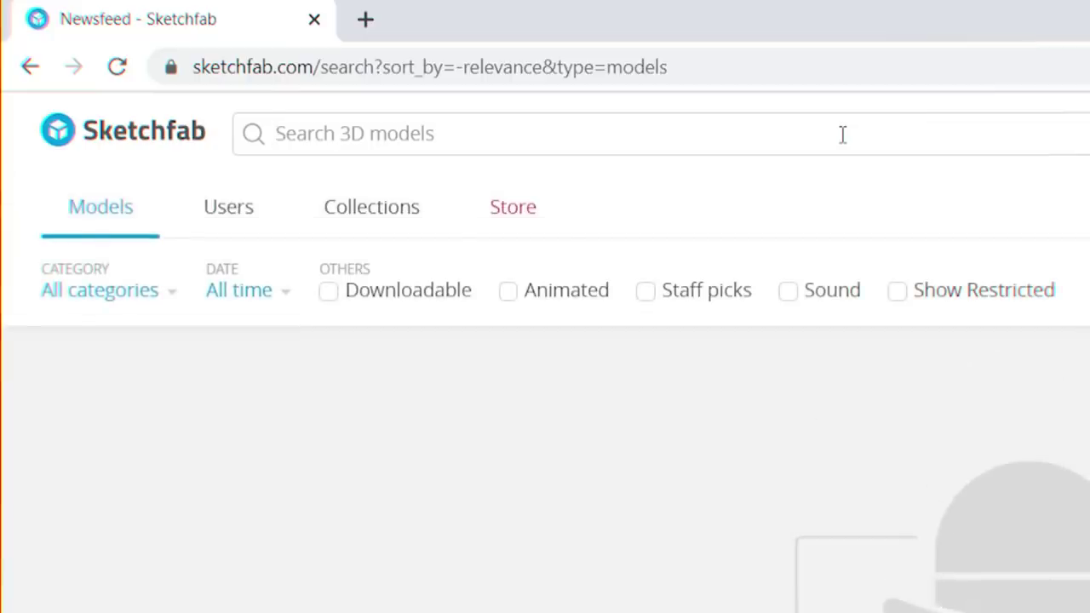
Search Sketchfab for 'spoon' and bring up the Old spoon model's download options
text(spoon)
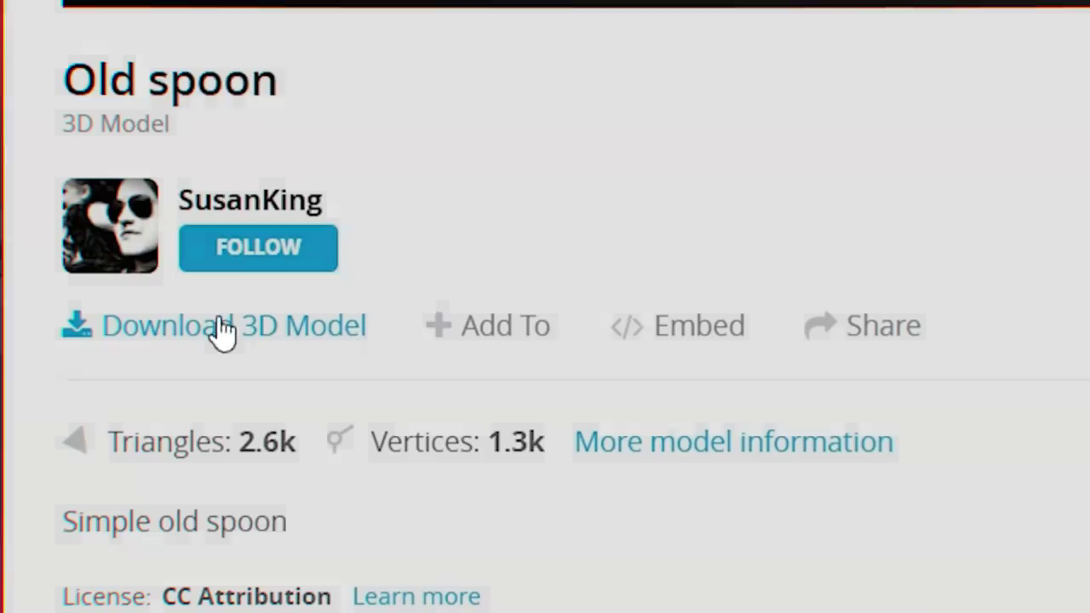
click(223, 329)
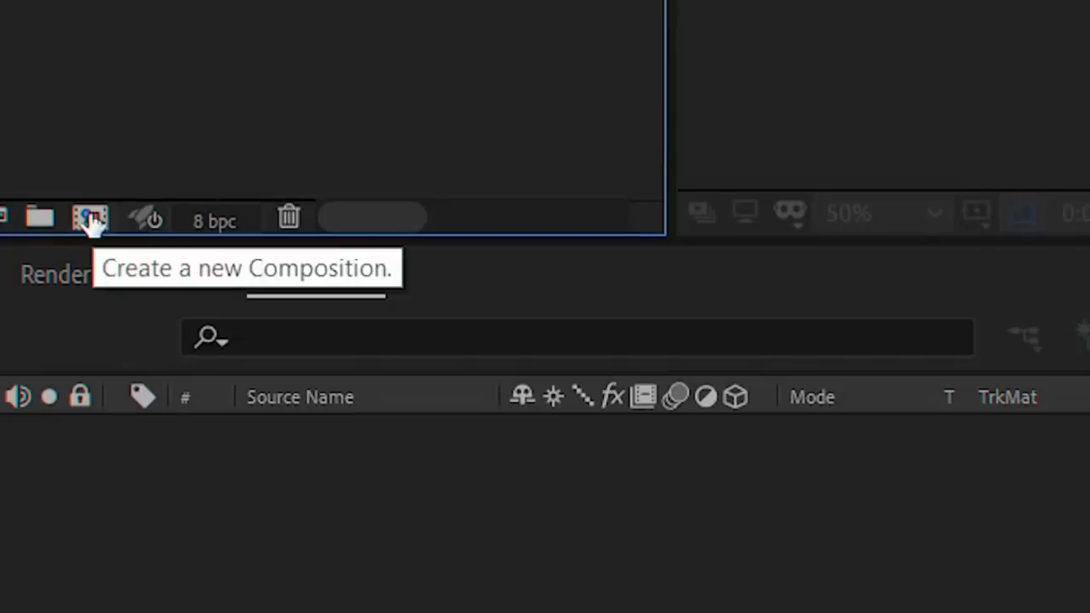
Create the 1080×1080 Comp 1 and add a dark royal blue solid to it
click(89, 219)
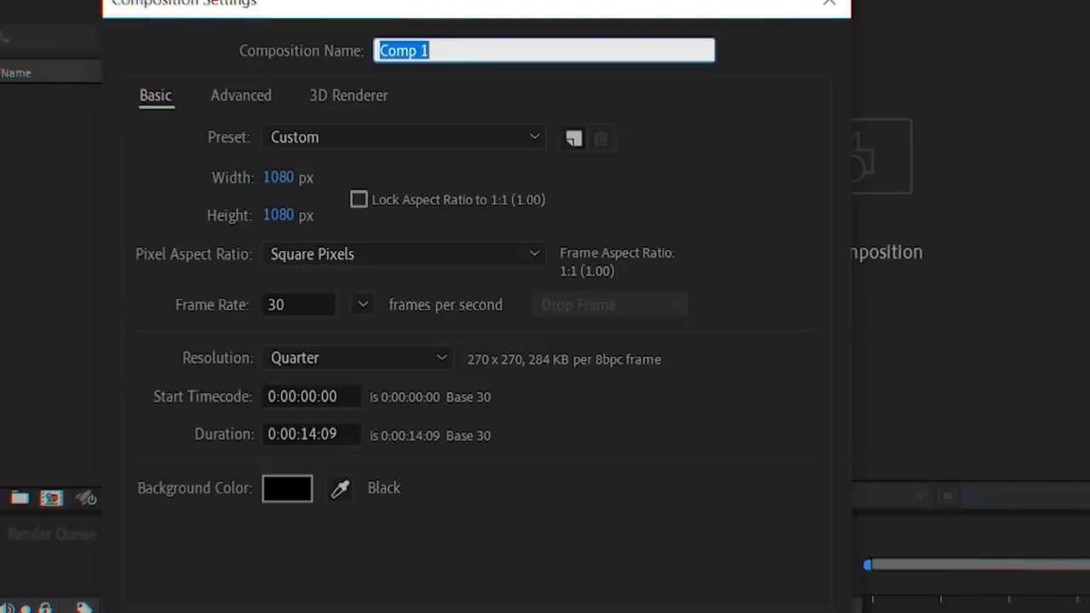
key(Return)
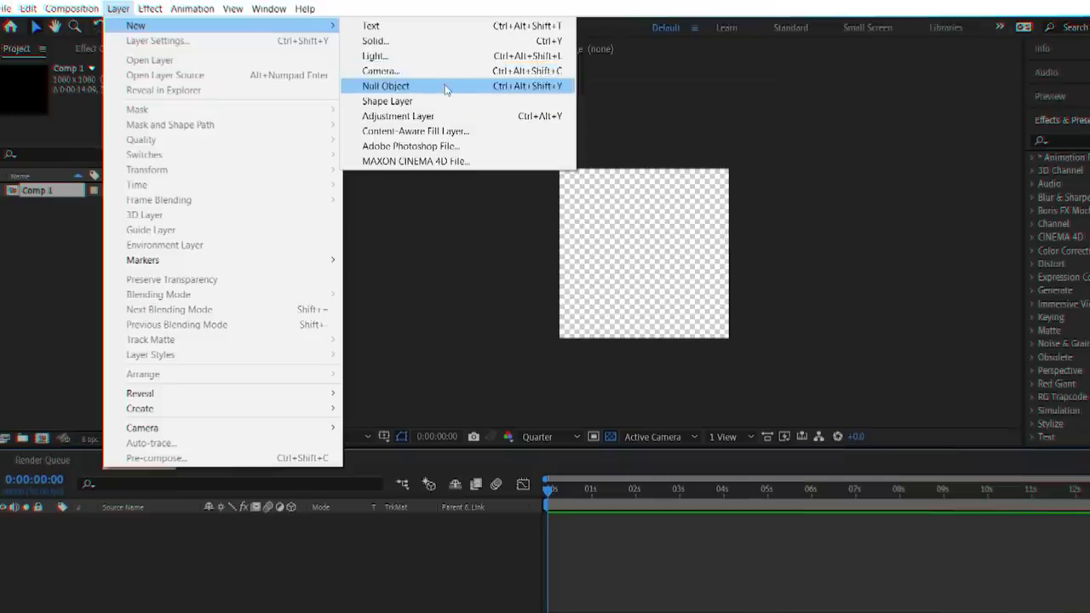
click(445, 88)
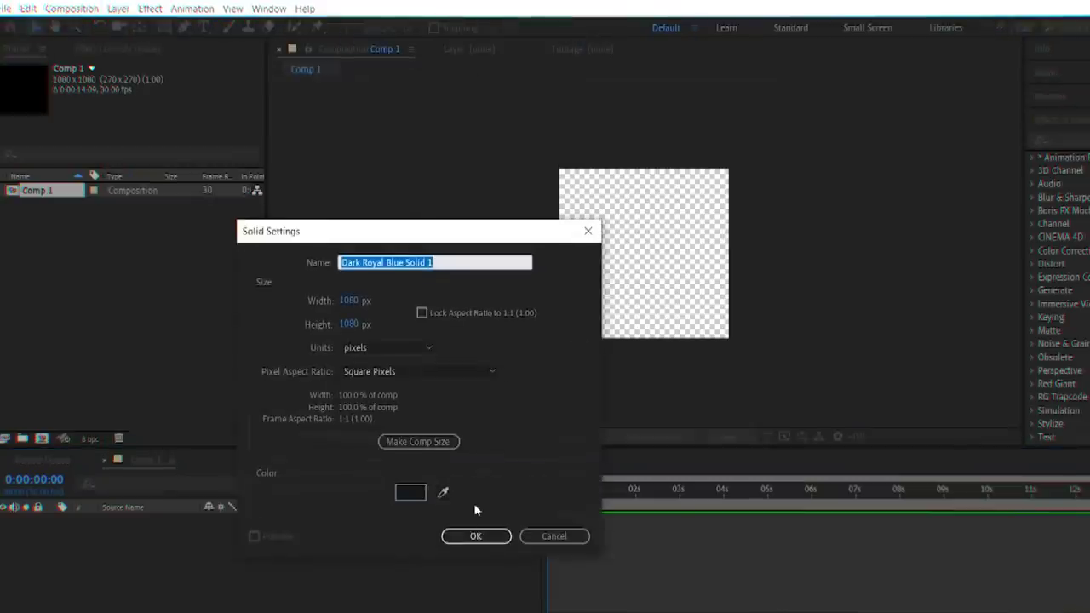
click(475, 535)
Apply the Element effect to the solid by searching 'ele'
key(ctrl+space)
text(ele)
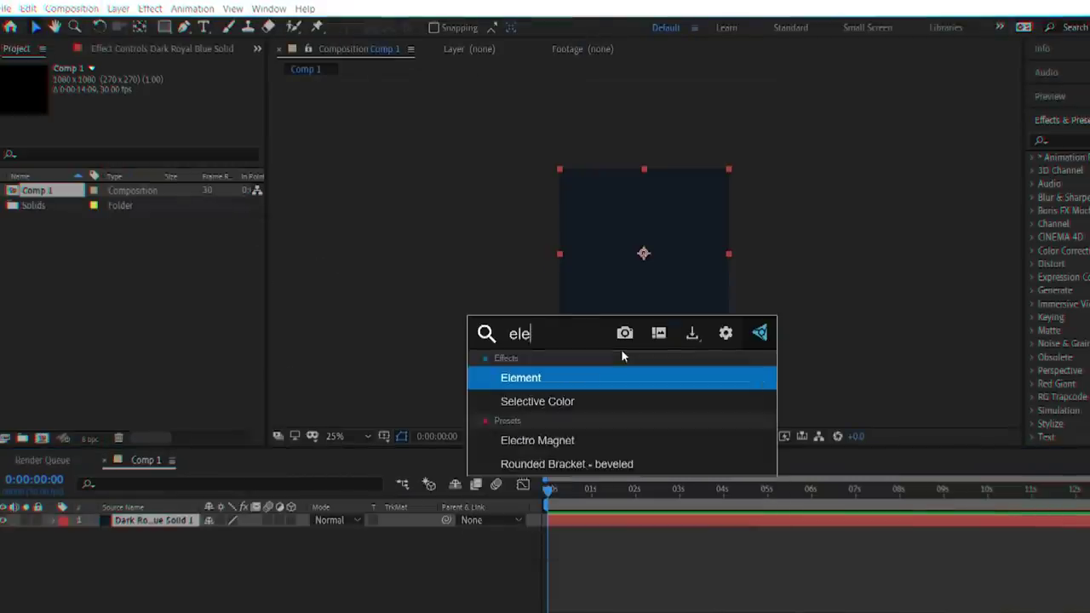
key(Return)
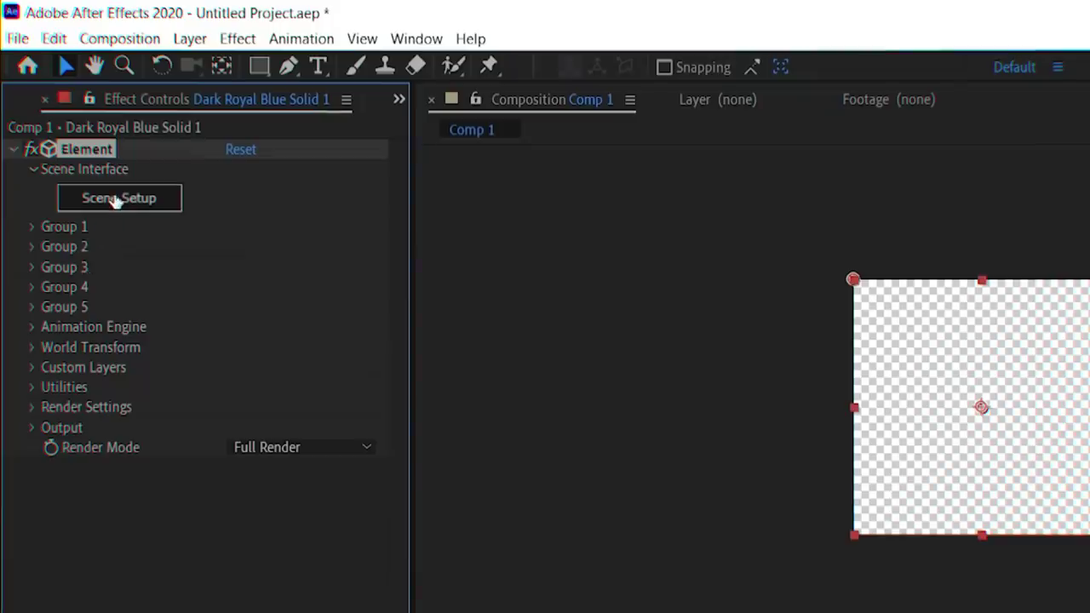
Import spoon.obj from the Downloads old-spoon folder into Element 3D's Scene Setup
click(115, 199)
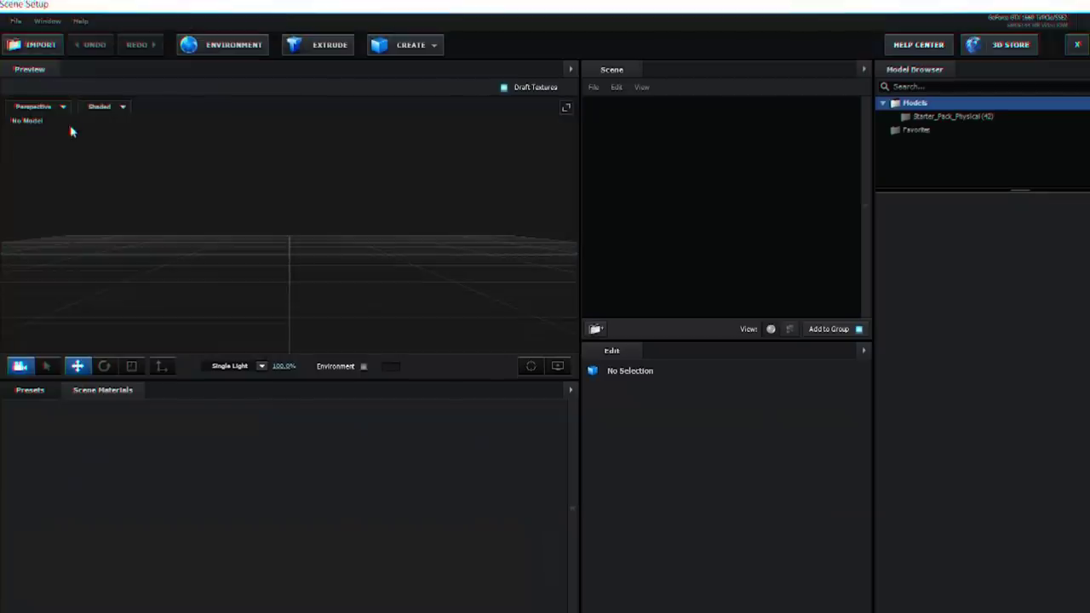
click(39, 45)
click(68, 214)
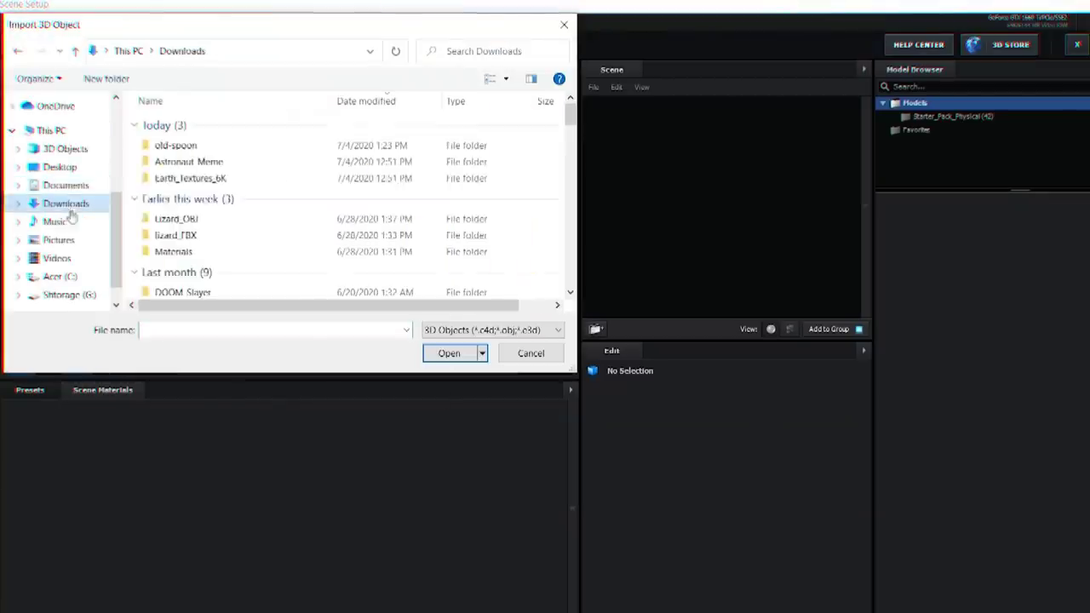
double_click(176, 134)
double_click(176, 135)
click(669, 435)
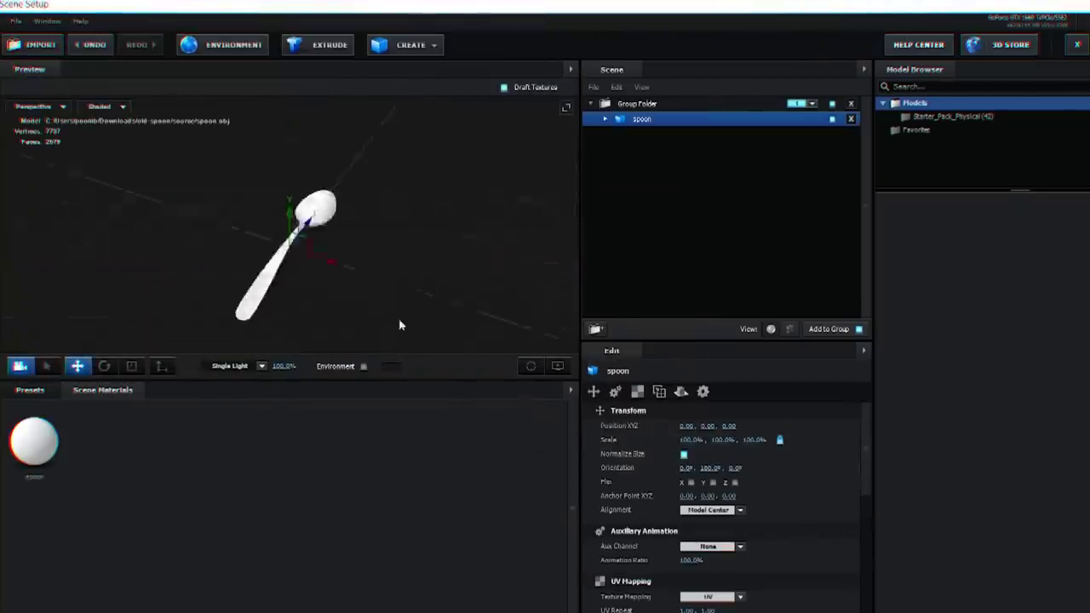
Texture the spoon with Earth_Diffuse_6K.jpg as diffuse and Earth_NormalNRM_6K.jpg as normal bump
click(672, 467)
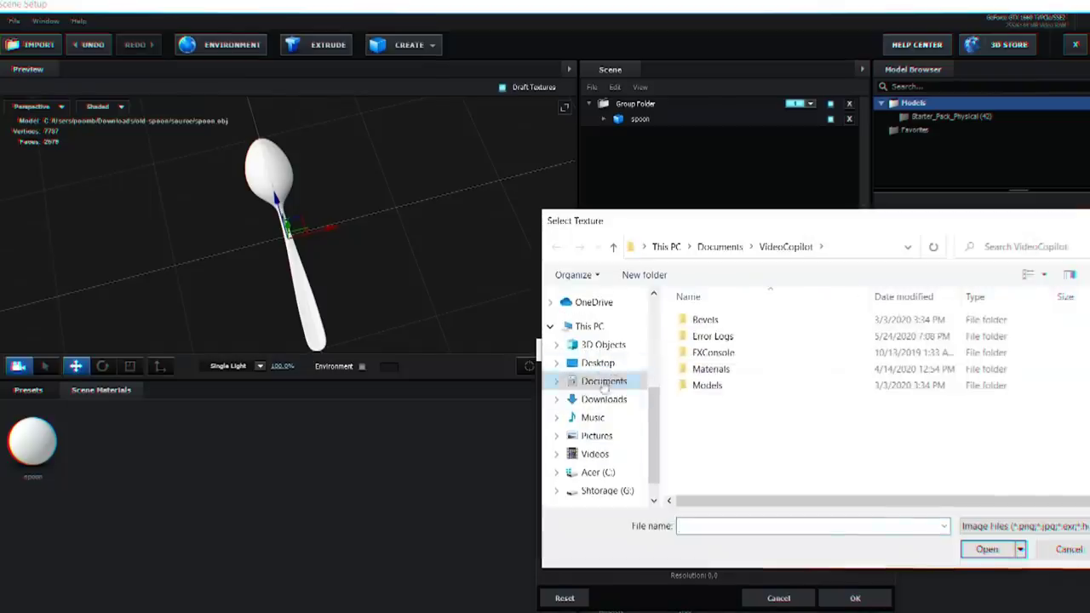
click(604, 400)
double_click(730, 358)
double_click(793, 335)
click(844, 599)
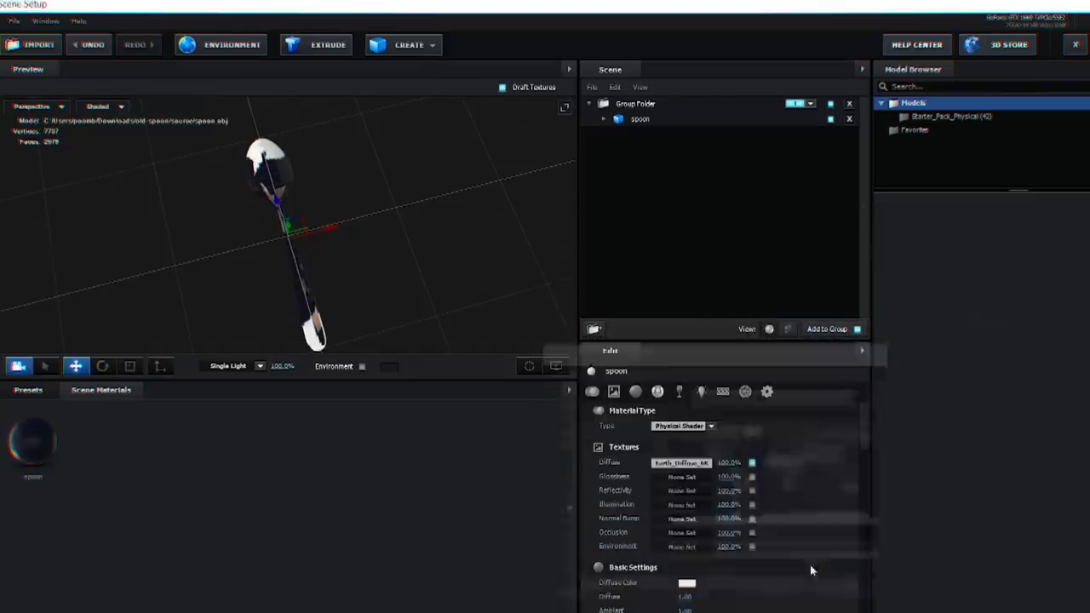
click(691, 438)
click(735, 418)
double_click(856, 377)
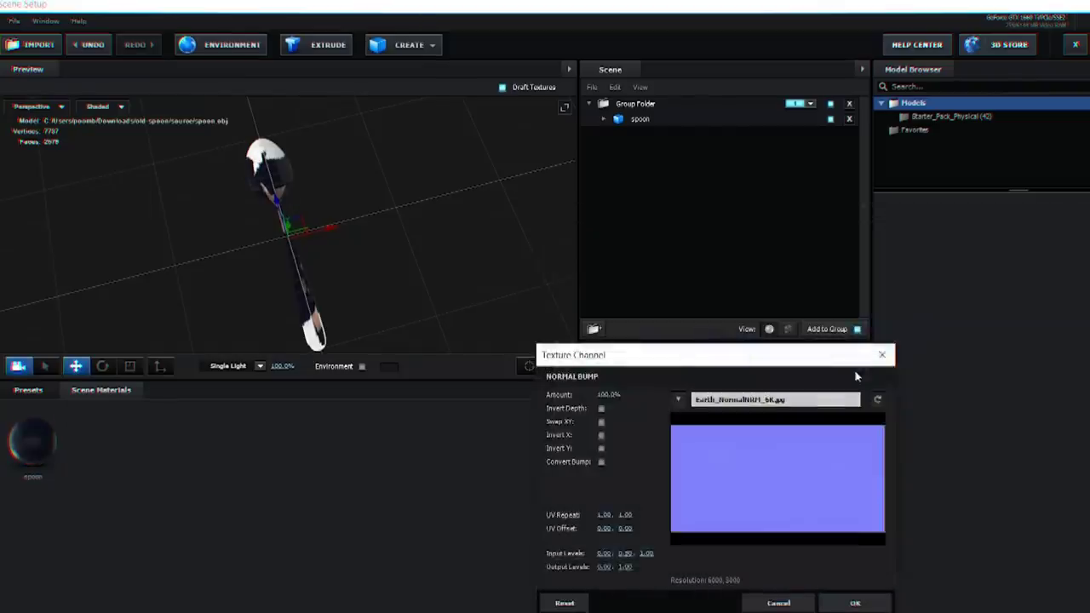
click(855, 603)
drag(260, 249, 323, 340)
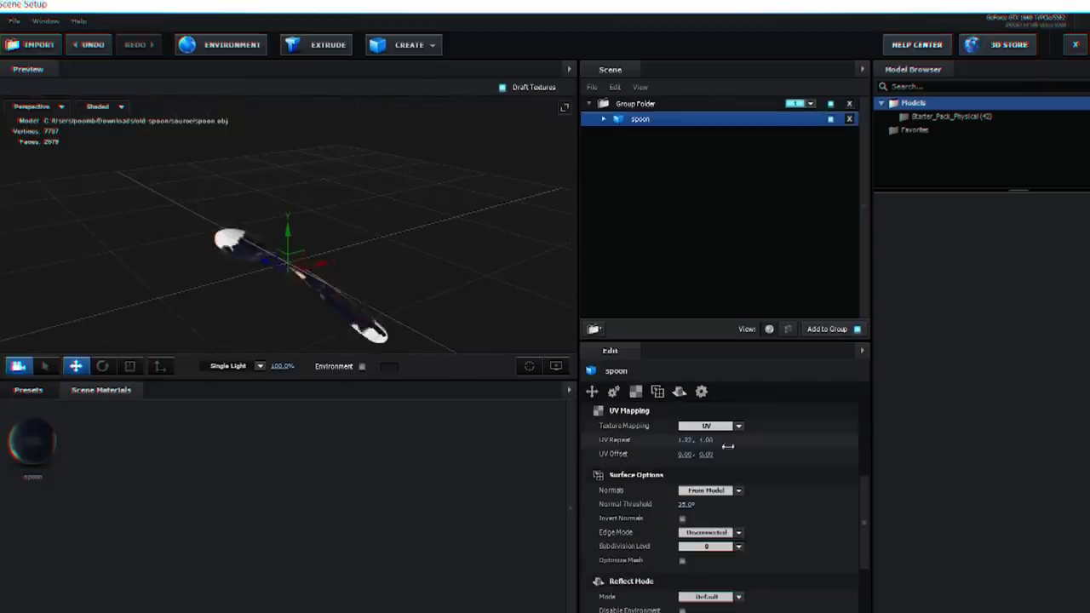
Switch the spoon's texture mapping to Box (Preserve Aspect)
click(711, 426)
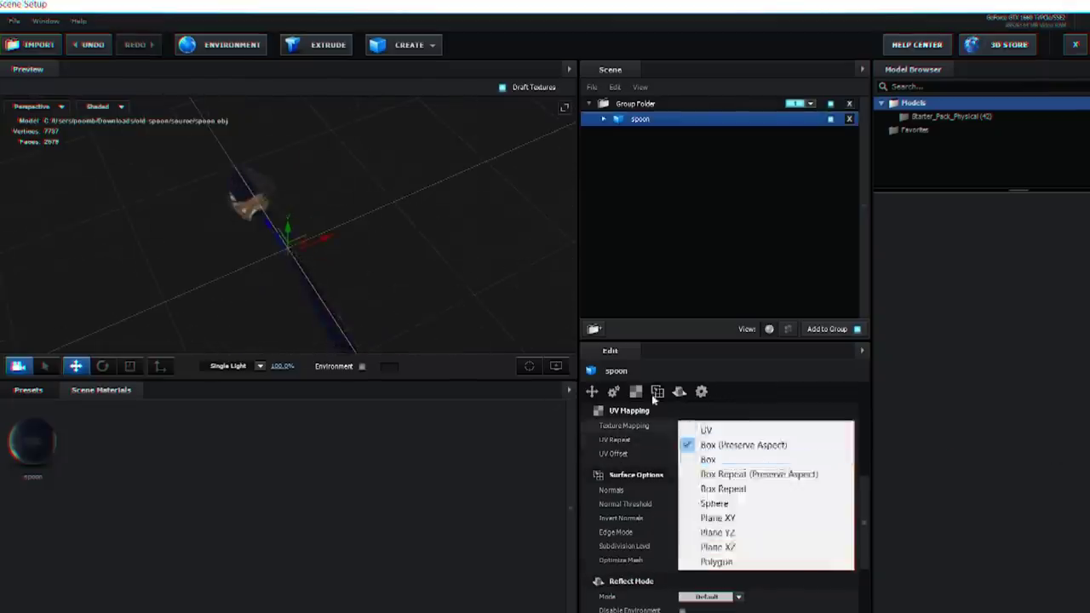
click(714, 441)
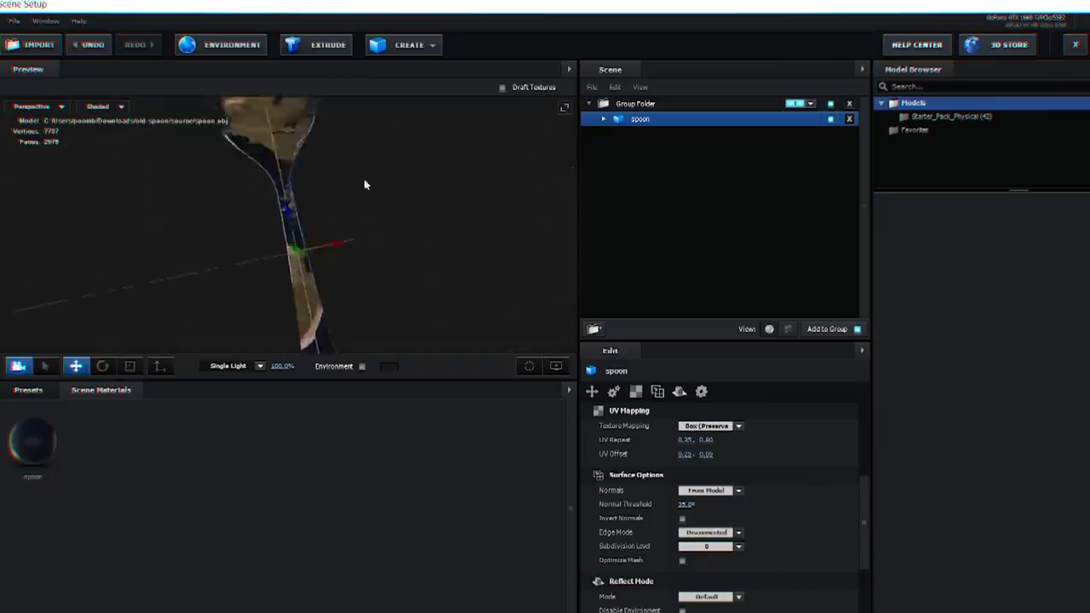
drag(364, 184, 407, 341)
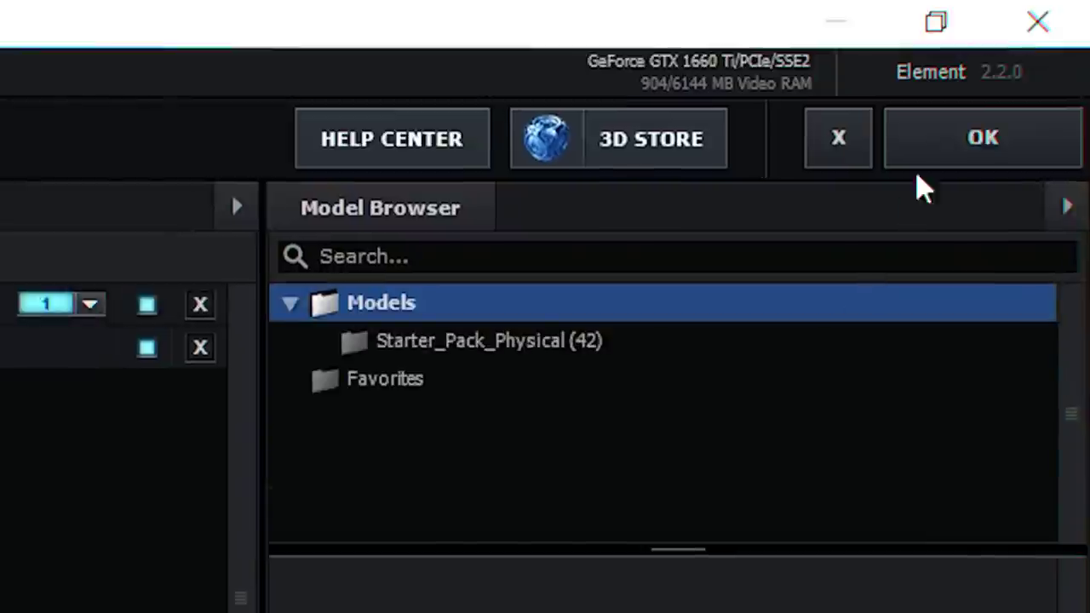
Apply the Element scene and set ambient occlusion mode to Ray-Traced
click(939, 151)
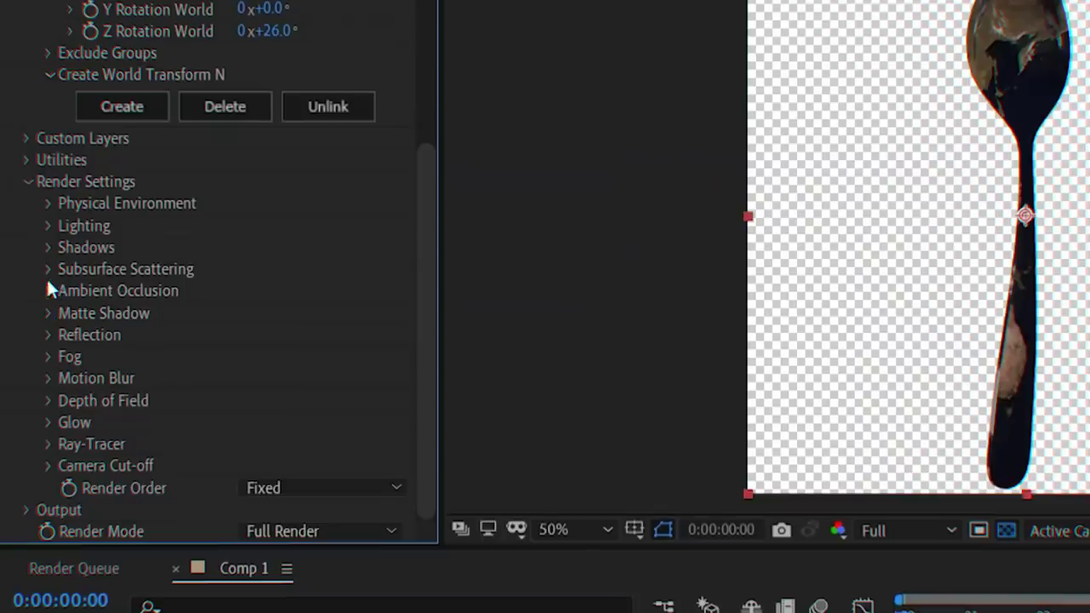
click(47, 283)
scroll(250, 261, down, 3)
click(255, 267)
click(306, 319)
Set Element's shadow mode to Ray-Traced
scroll(289, 335, down, 5)
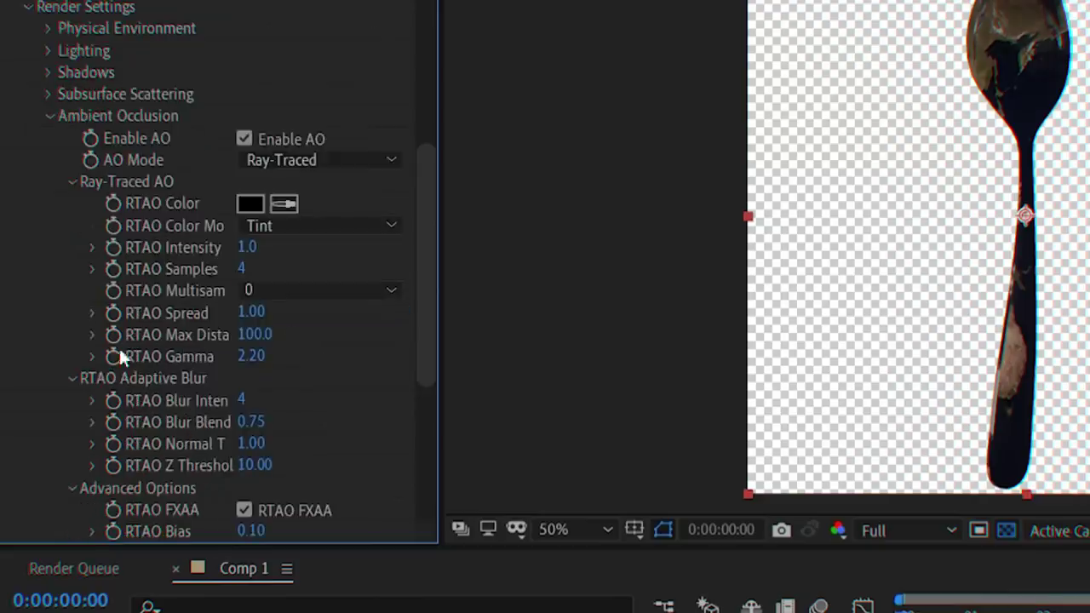
scroll(112, 364, down, 3)
scroll(128, 170, up, 2)
click(50, 14)
click(311, 109)
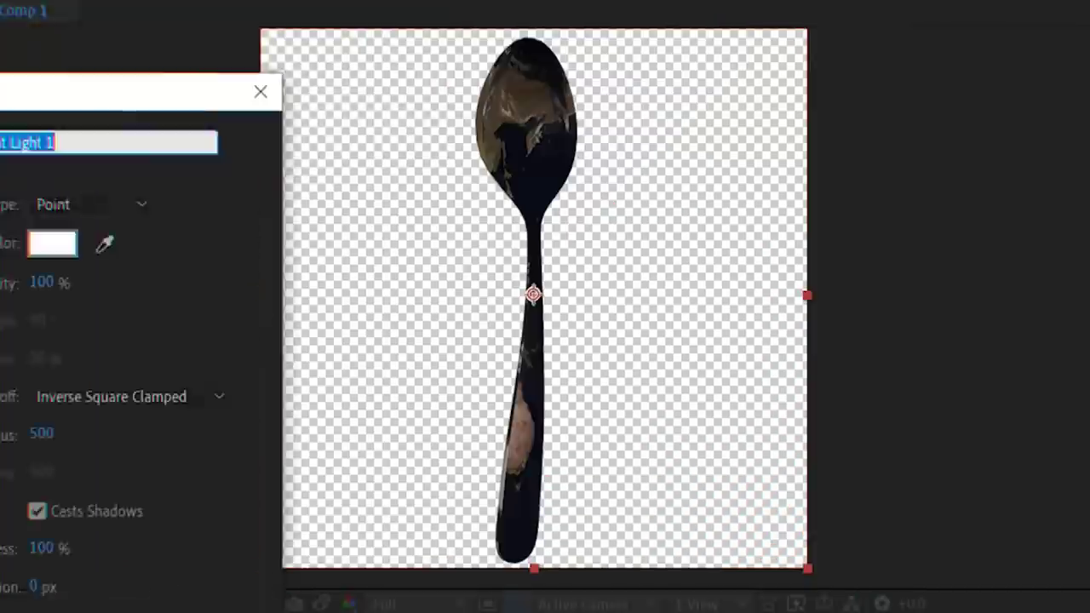
Add a new light and position the lights, one at the upper right, around the spoon
key(Return)
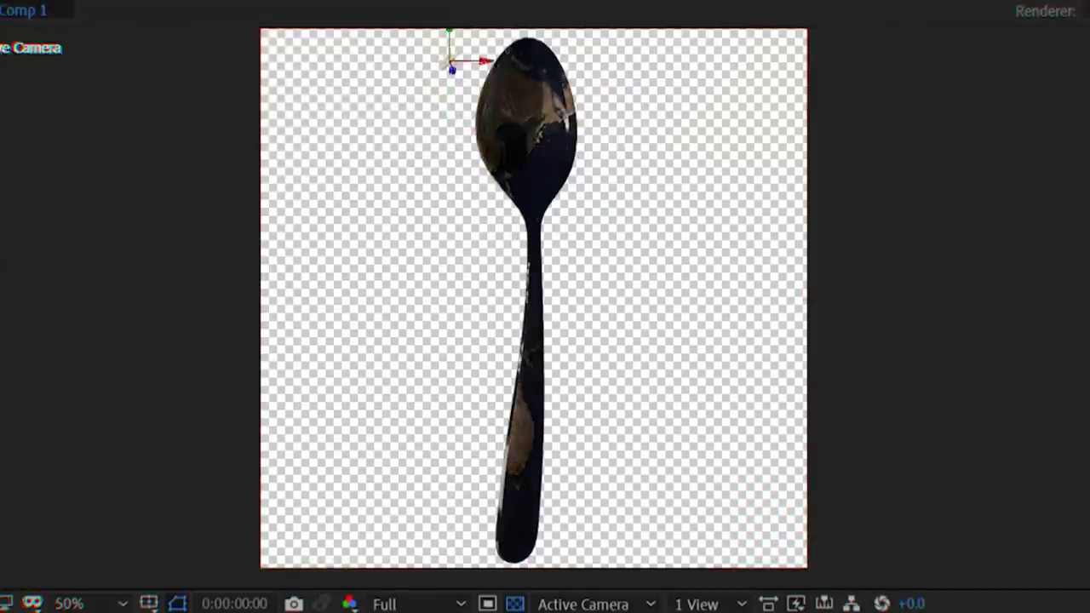
drag(462, 102, 430, 158)
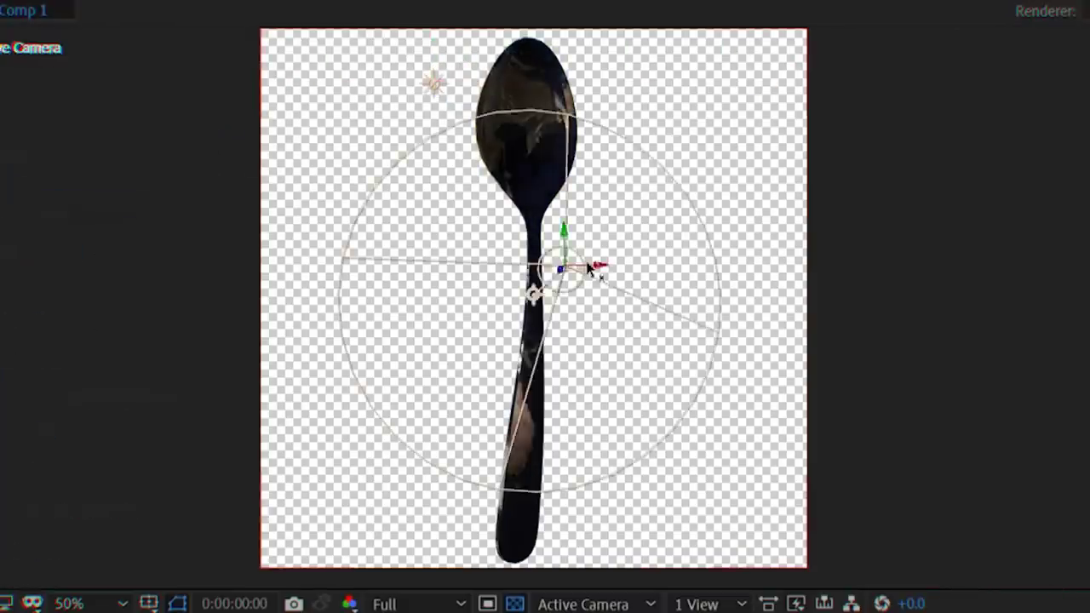
drag(565, 264, 632, 146)
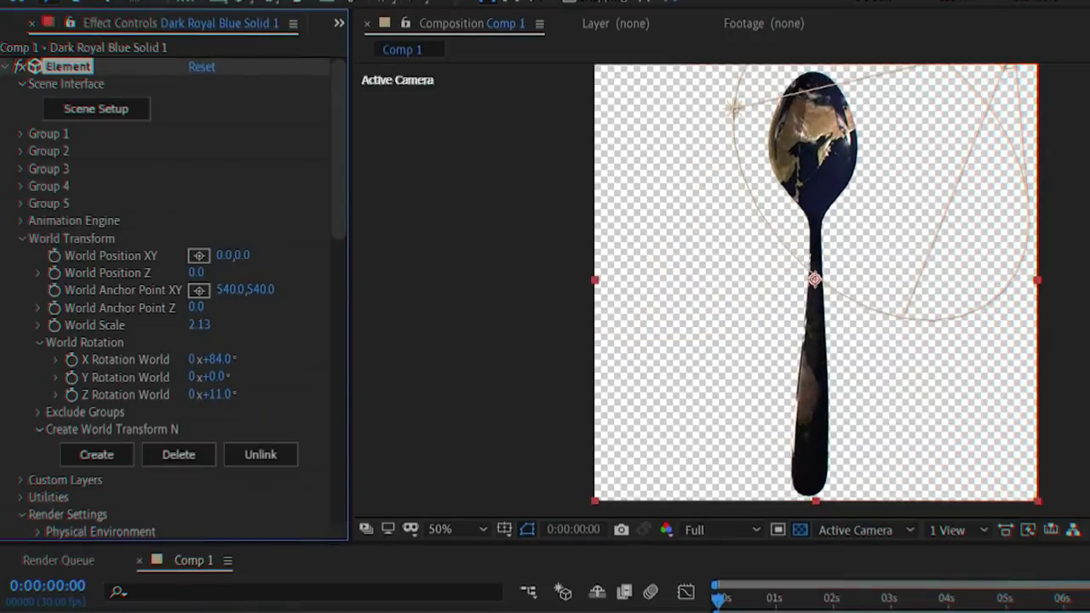
Commit the Z rotation, then add Blue_Haze.jpg to the comp in Screen blend mode
key(Return)
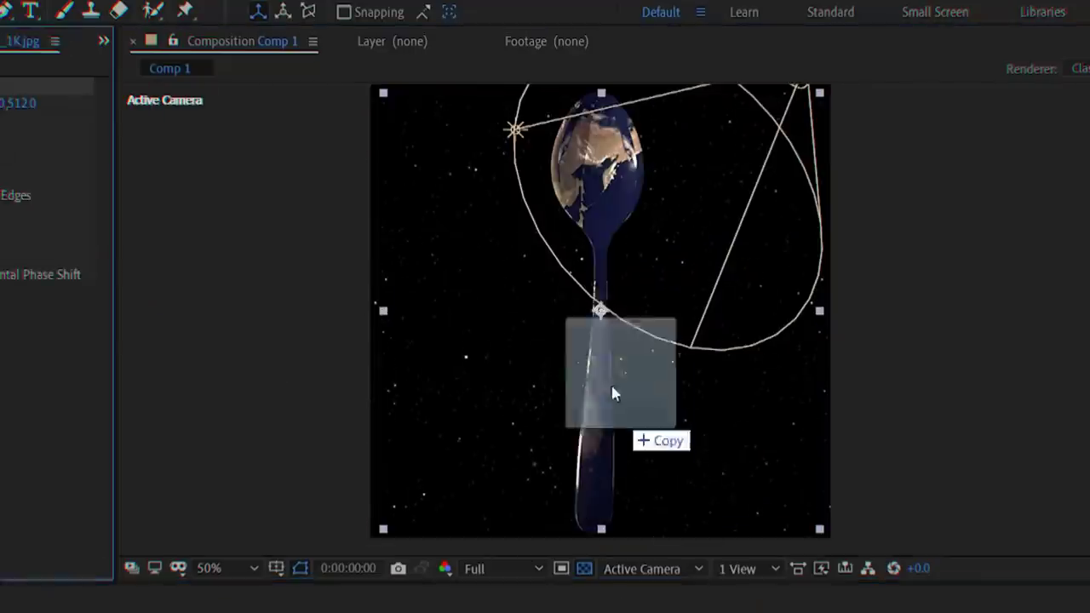
drag(613, 393, 611, 377)
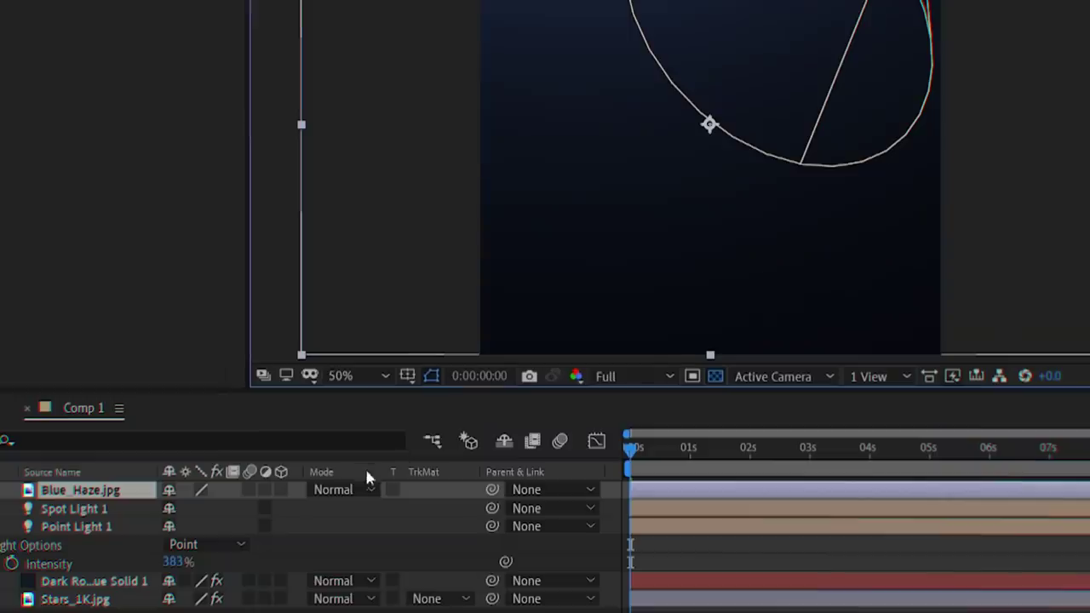
click(363, 494)
click(464, 114)
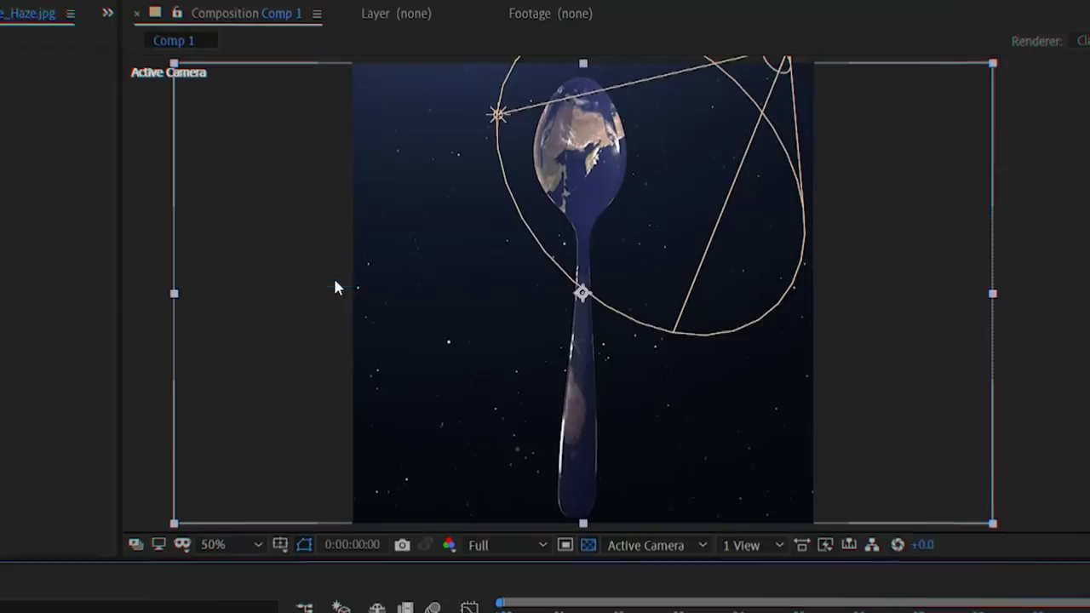
Duplicate the dark solid effects layer and switch the copy's Curves channel to Blue
click(768, 612)
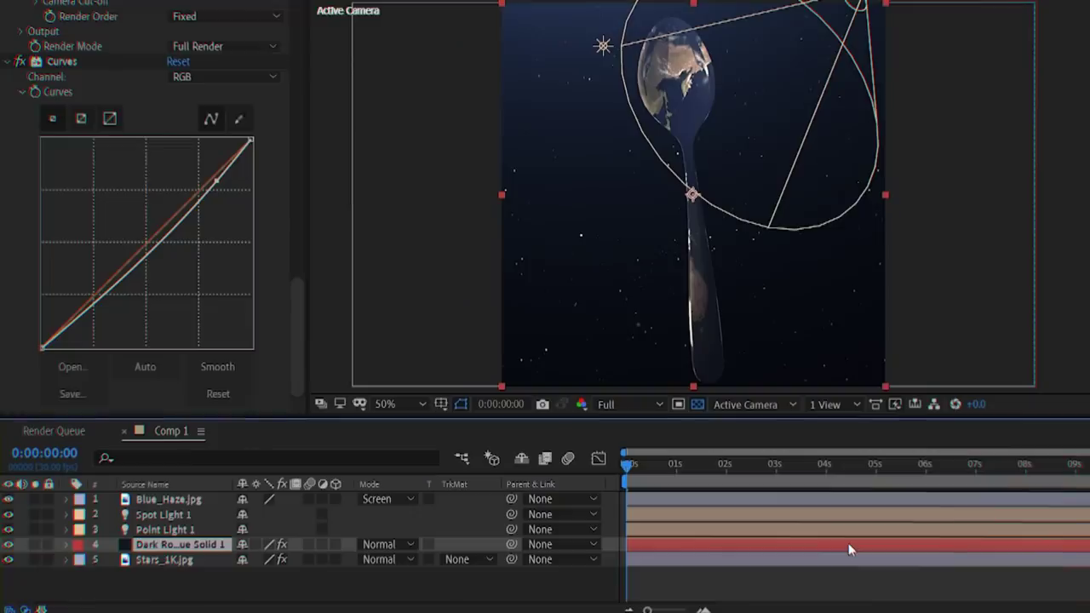
key(ctrl+d)
click(179, 559)
click(223, 77)
click(223, 122)
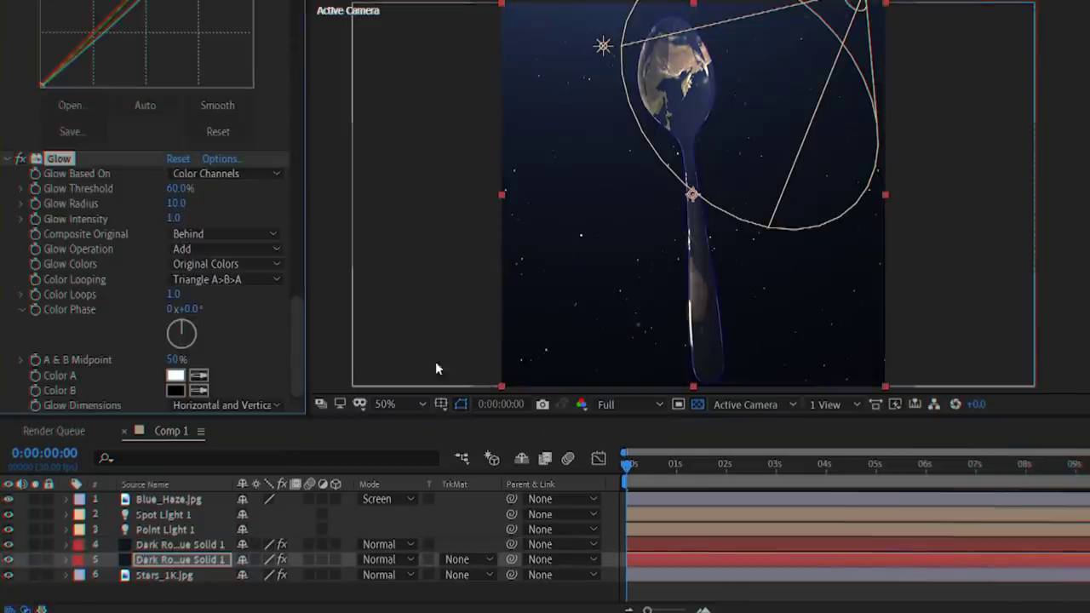
scroll(61, 170, down, 5)
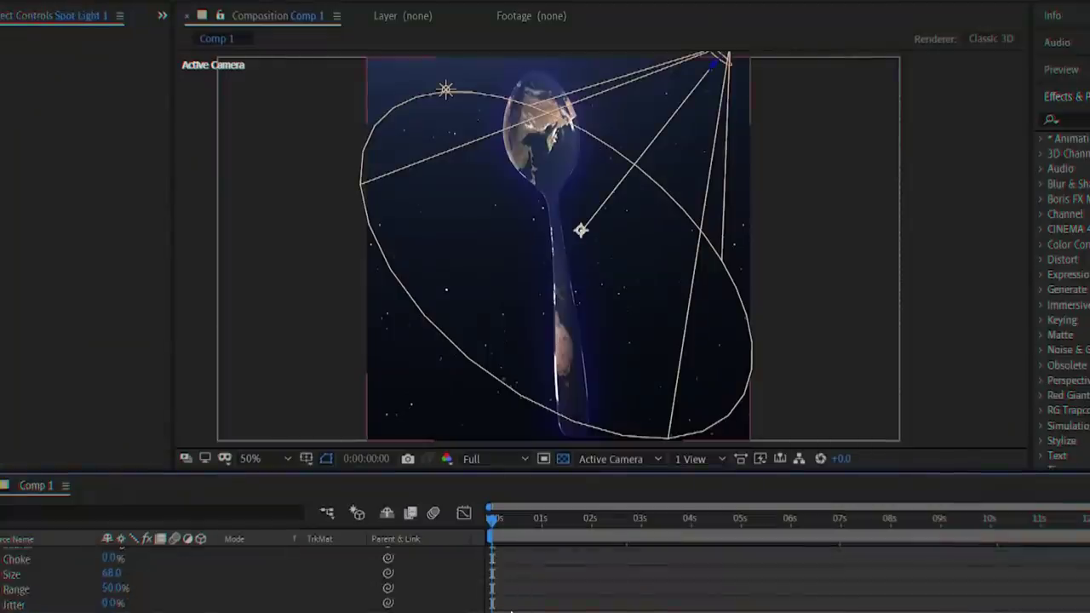
Pre-compose the spoon and light layers into Pre-comp 1 and scale it down
scroll(528, 573, up, 3)
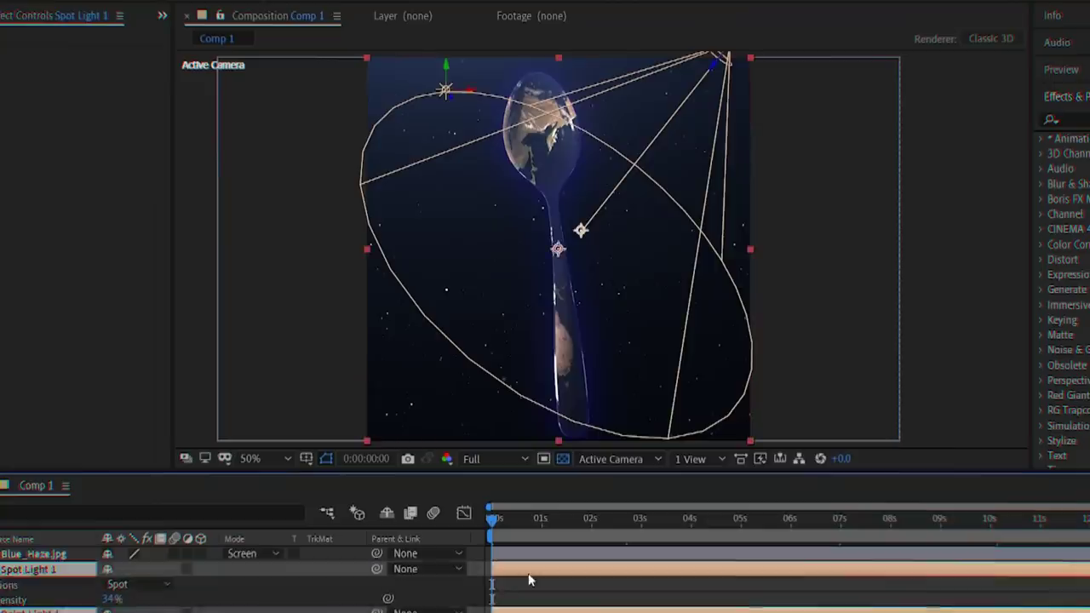
key(ctrl+shift+c)
click(576, 428)
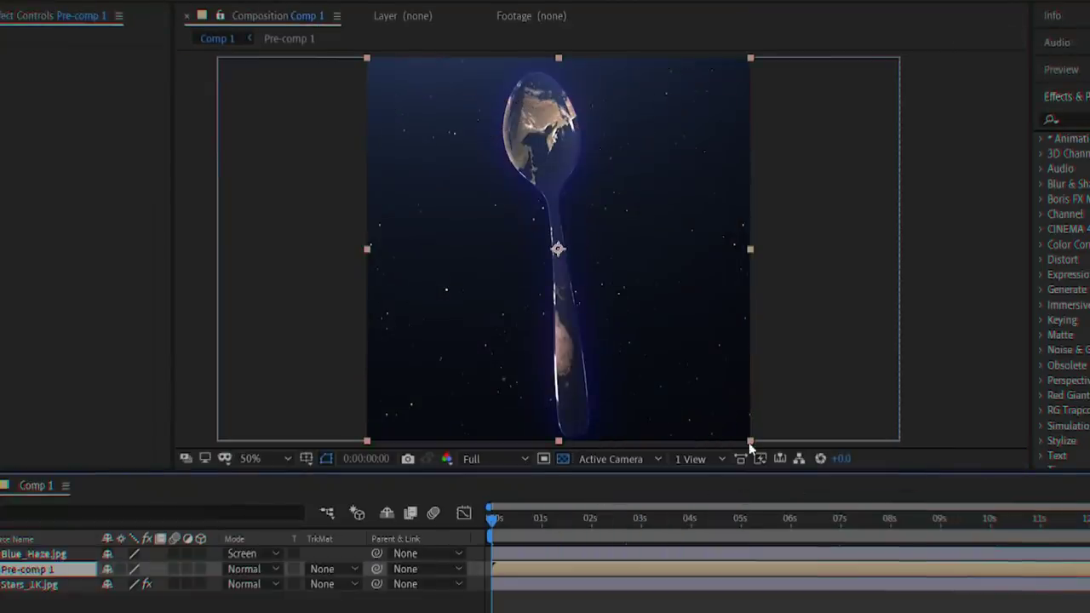
drag(750, 441, 720, 343)
drag(738, 398, 948, 334)
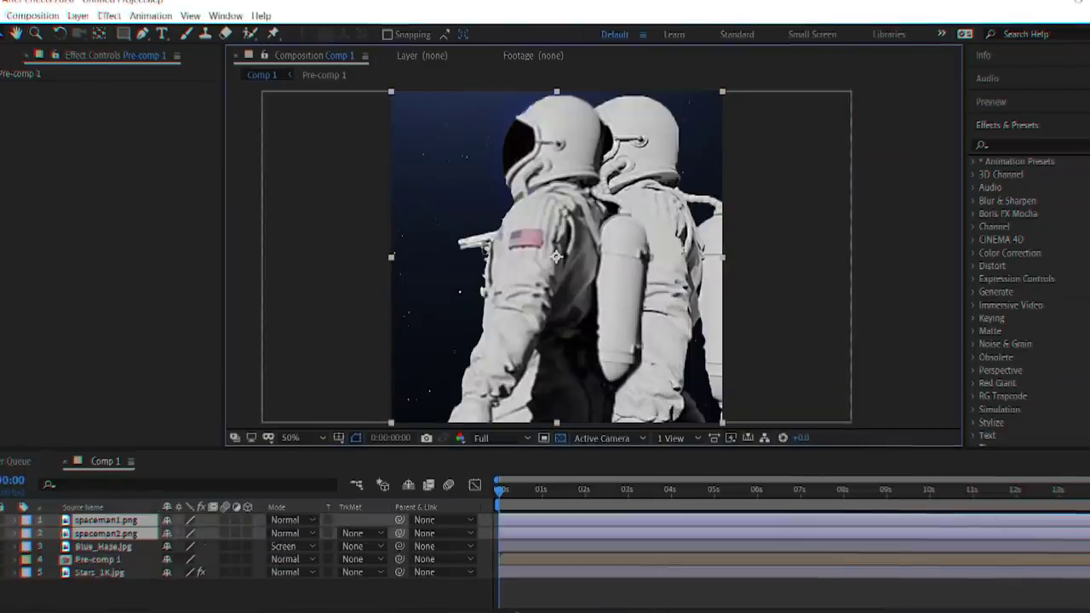
Select the spaceman1.png and spaceman2.png layers and move Blue_Haze.jpg to the top
click(105, 534)
click(523, 520)
drag(102, 546, 119, 515)
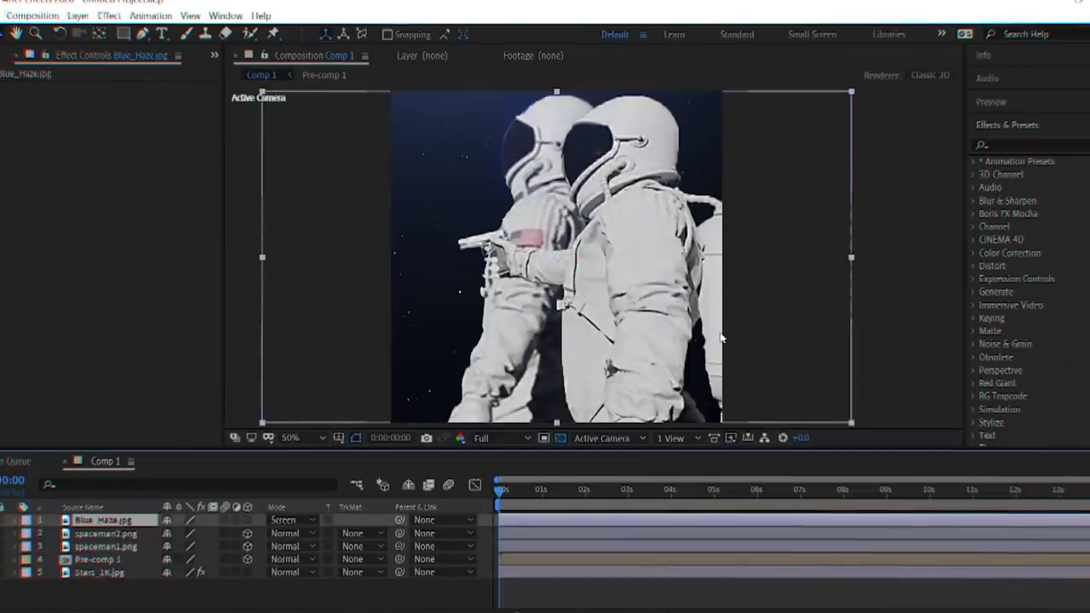
Reveal Pre-comp 1's Position and drag spaceman2.png to the right edge of the frame
click(107, 560)
key(p)
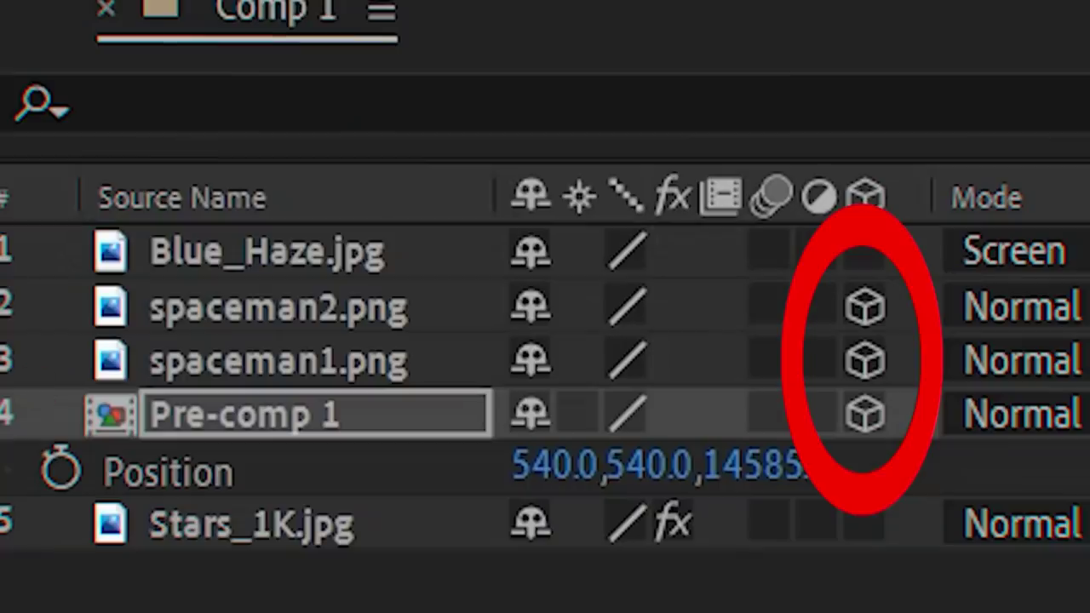
click(280, 316)
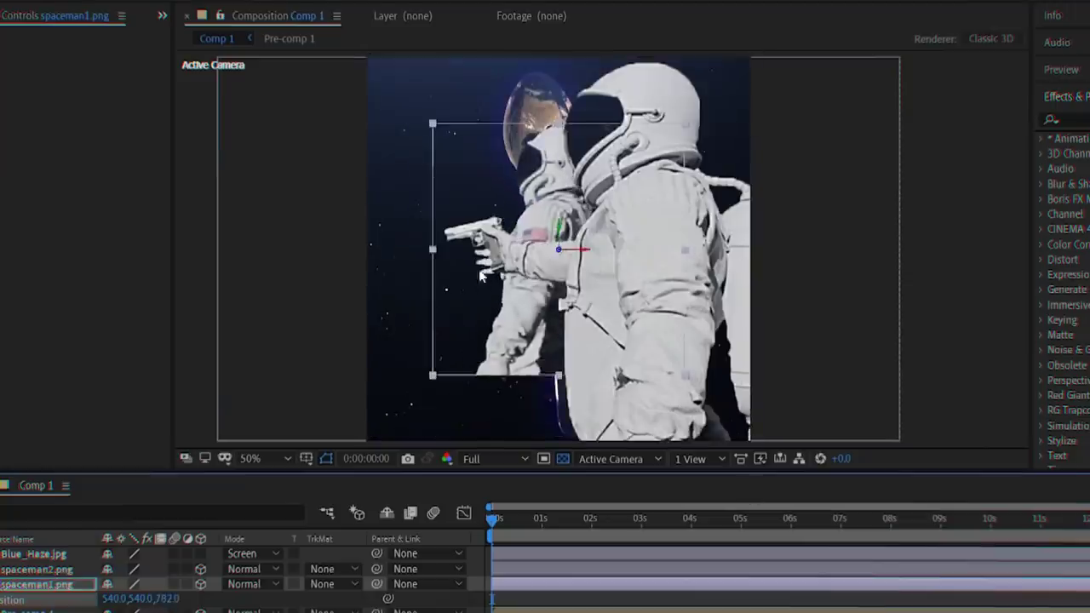
drag(587, 256, 771, 308)
Add a new camera layer, Camera 1, to Comp 1
right_click(30, 568)
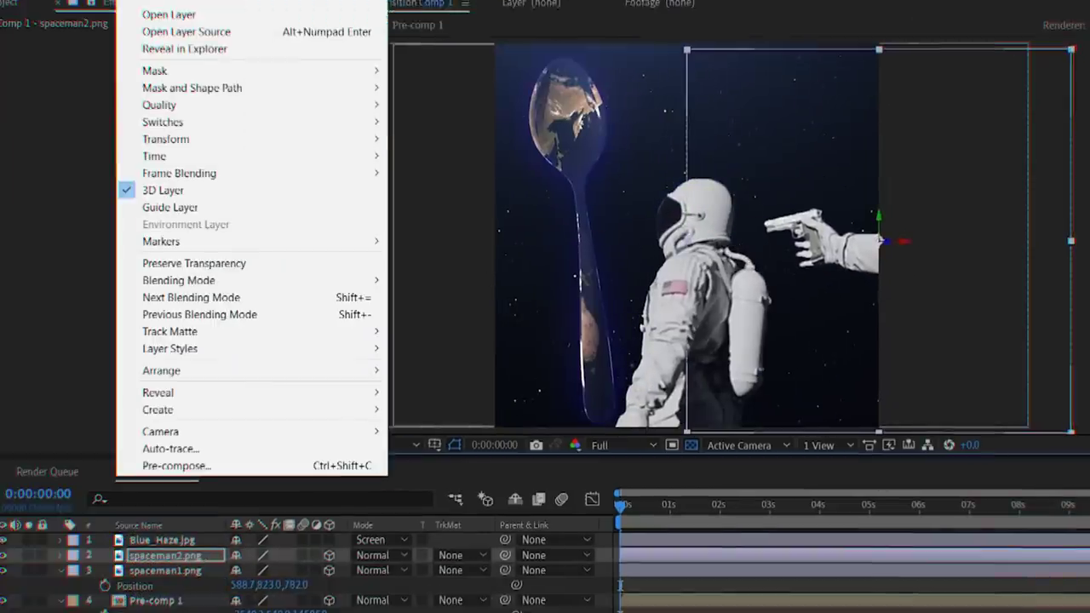
mouse_move(76, 31)
click(357, 66)
click(464, 588)
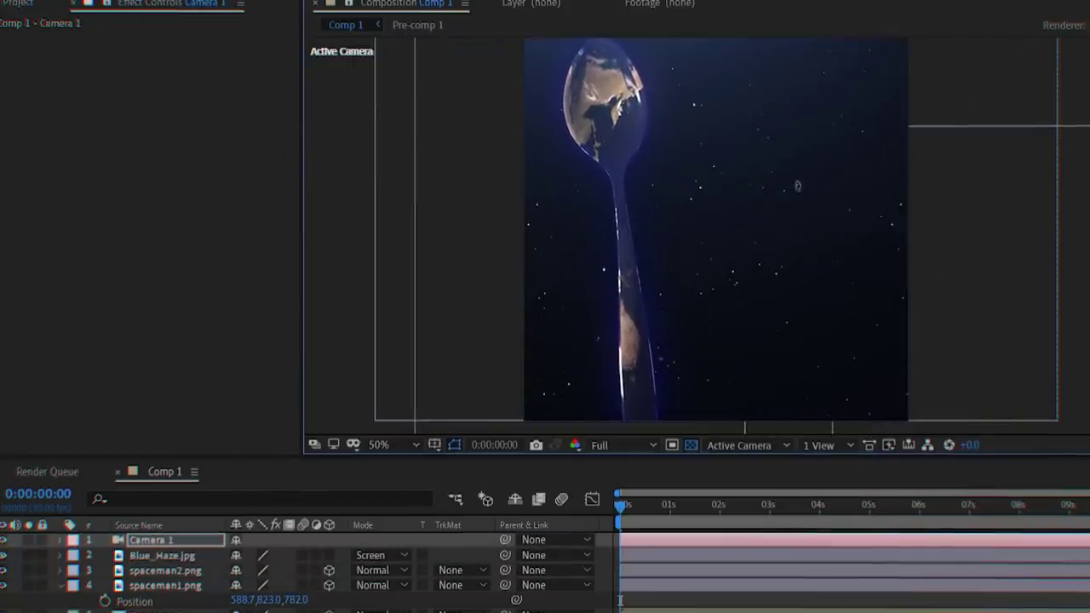
Keyframe Camera 1's Position to pan from the spoon over to both astronauts
key(alt+shift+p)
click(864, 504)
drag(635, 223, 586, 172)
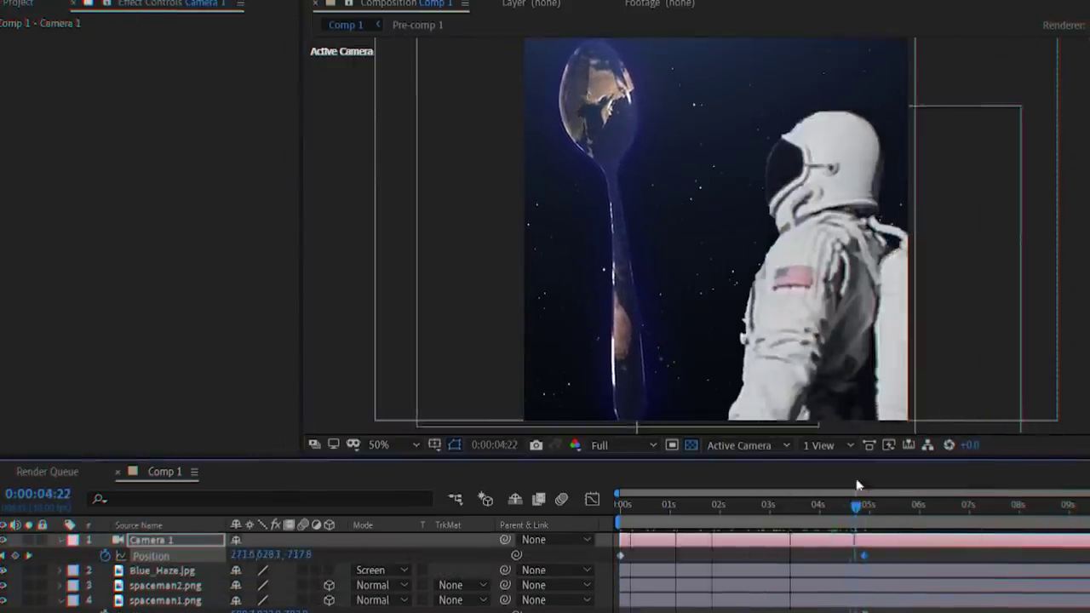
scroll(586, 172, down, 2)
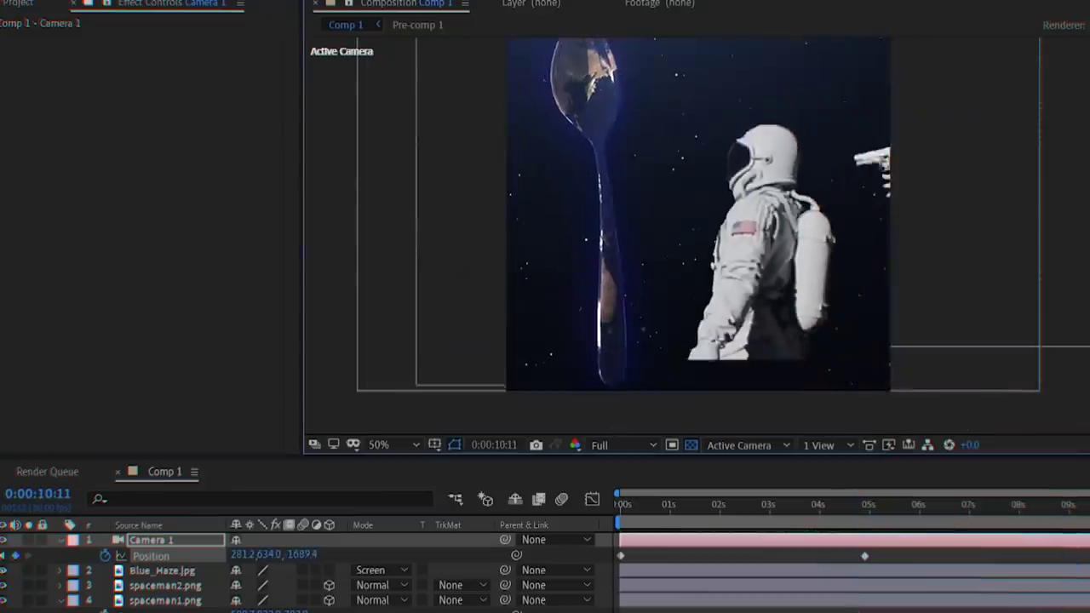
drag(741, 306, 705, 314)
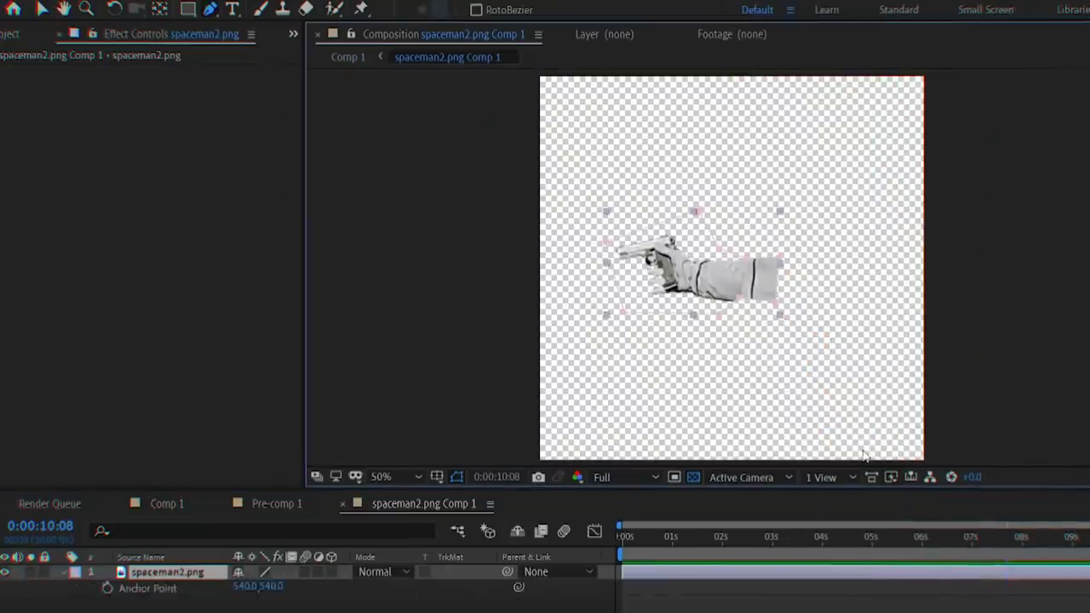
Set the astronaut's Mask 1 mode to Subtract
click(255, 588)
click(276, 504)
scroll(727, 340, up, 2)
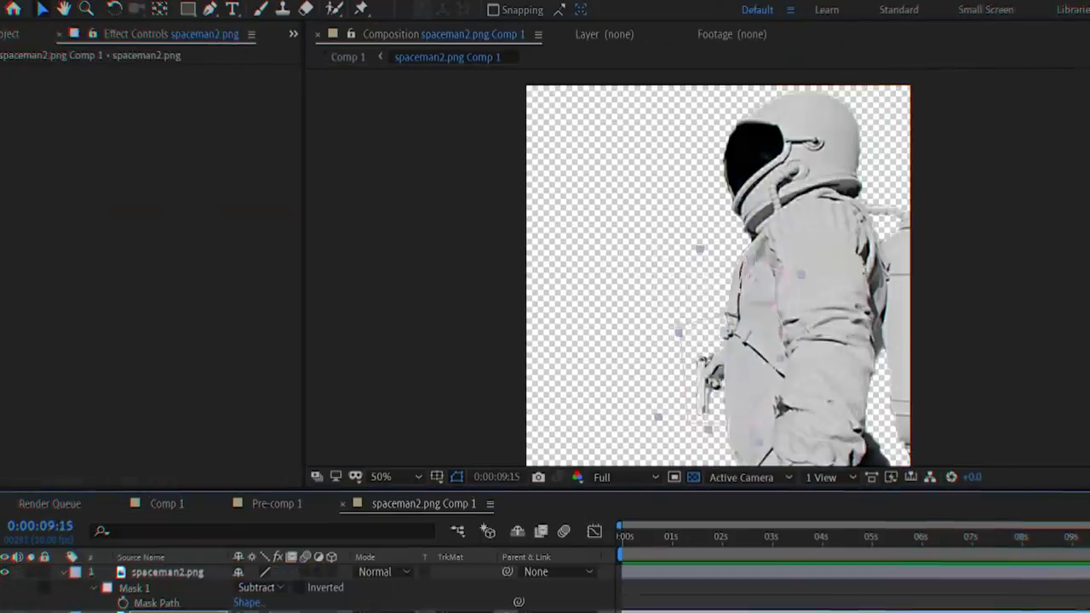
Apply a Wave Warp effect to the shoulder patch image
right_click(1022, 580)
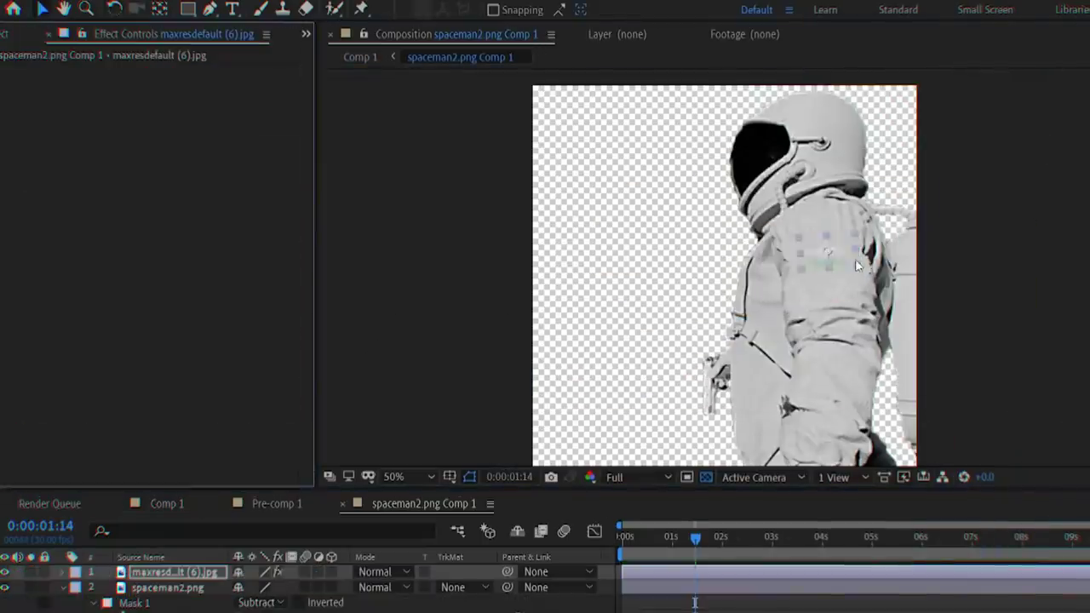
key(ctrl+space)
text(wave)
key(Down)
key(Return)
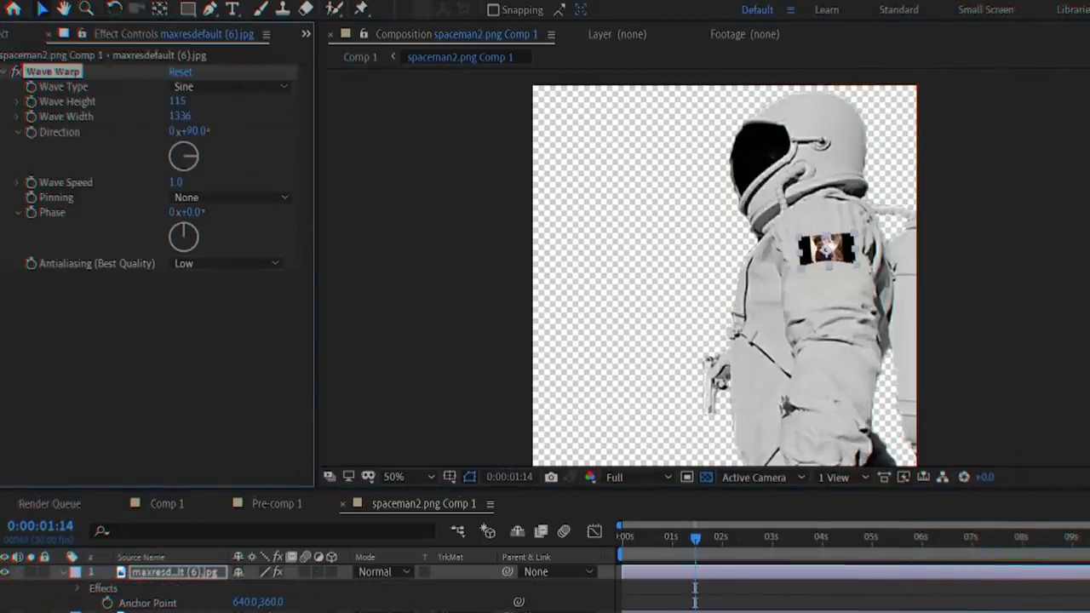
scroll(860, 239, up, 6)
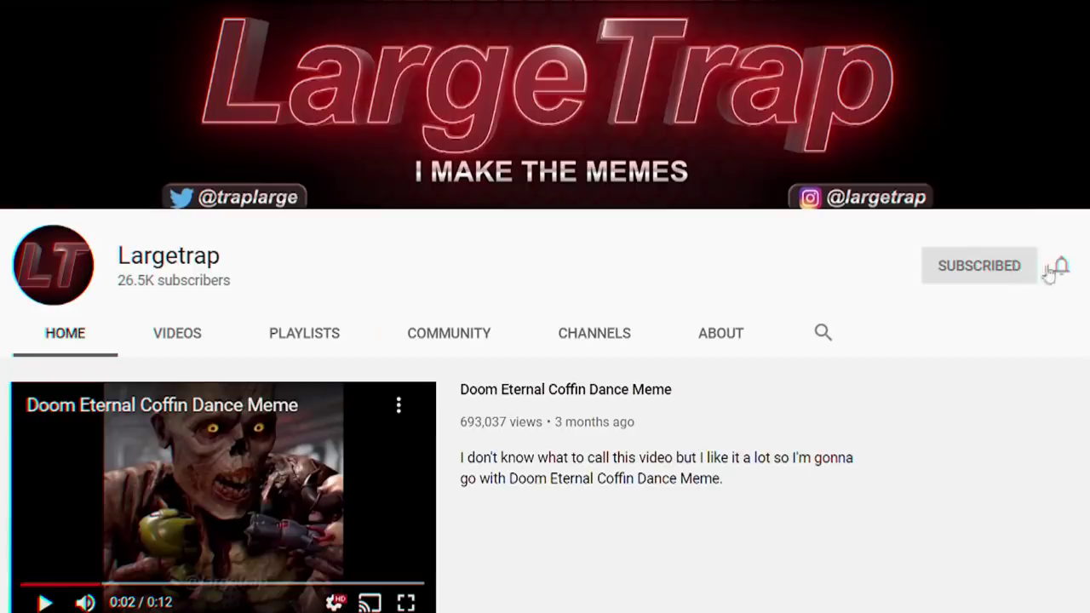
Turn the subscribed channel's notification bell to All for every new upload
click(1049, 272)
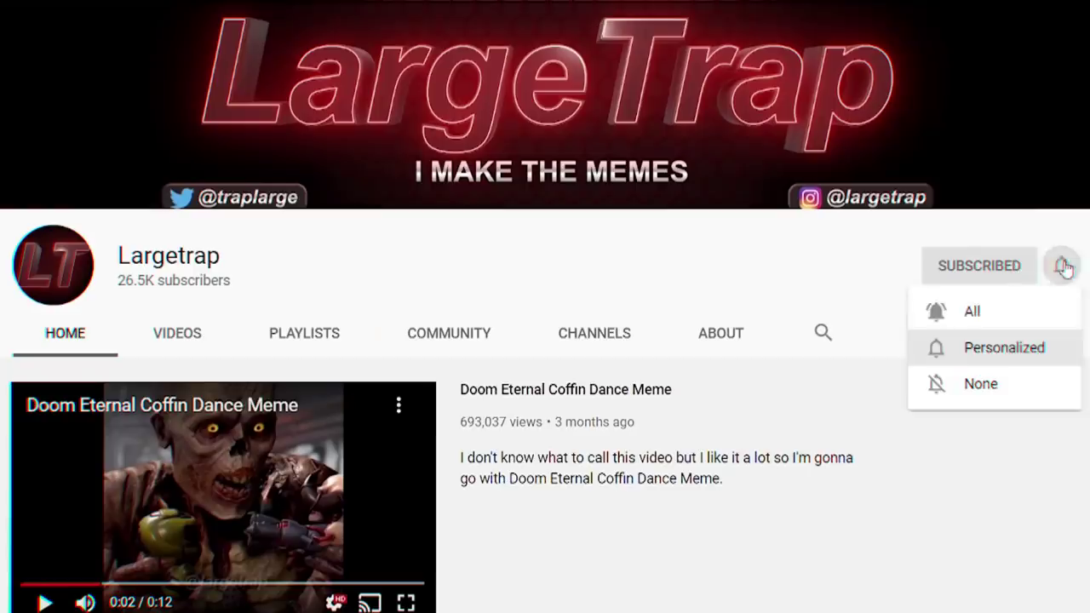
click(1038, 312)
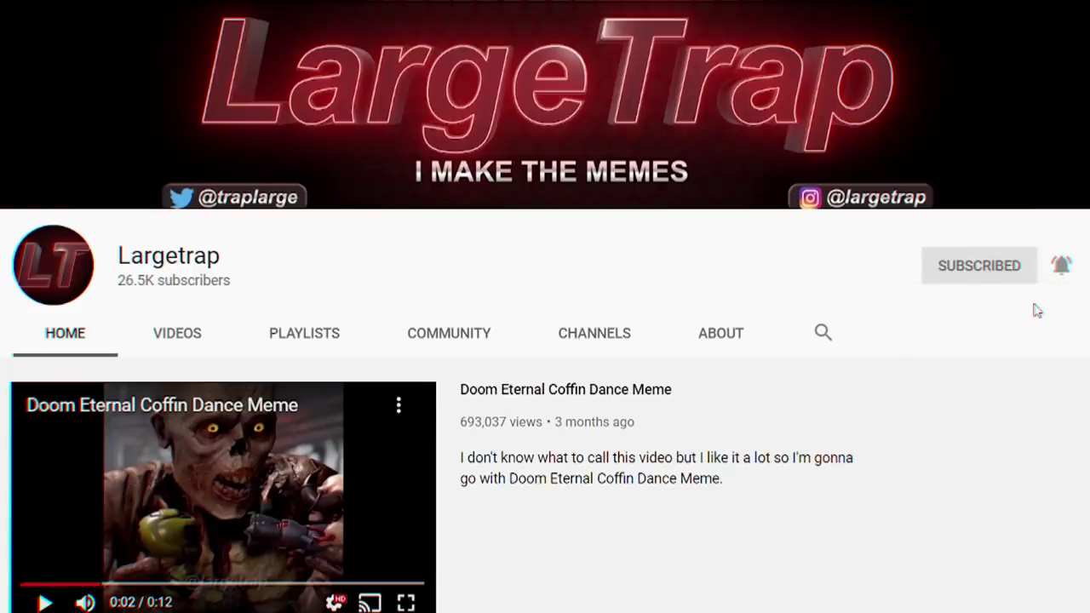